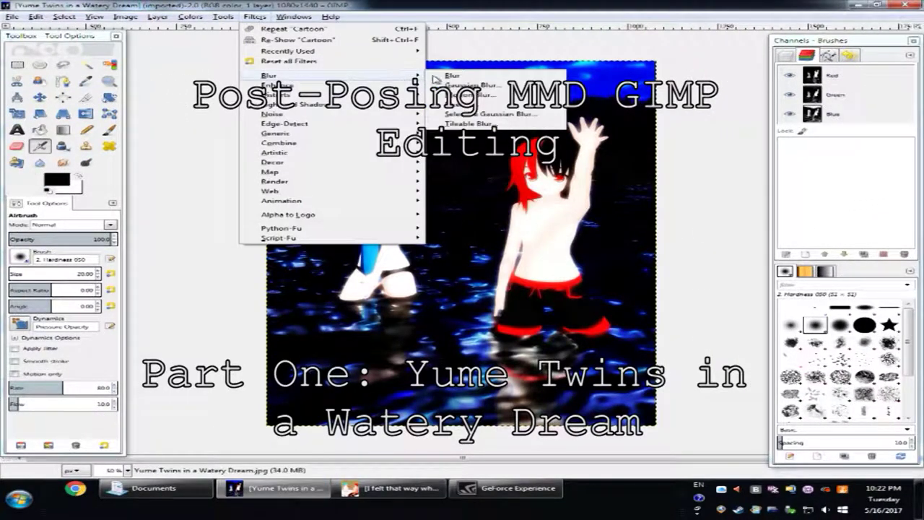
Apply a Gaussian blur with 2.0 px horizontal and vertical radius to the water-scene render.
{"action": "left_click", "coordinate": [462, 83]}
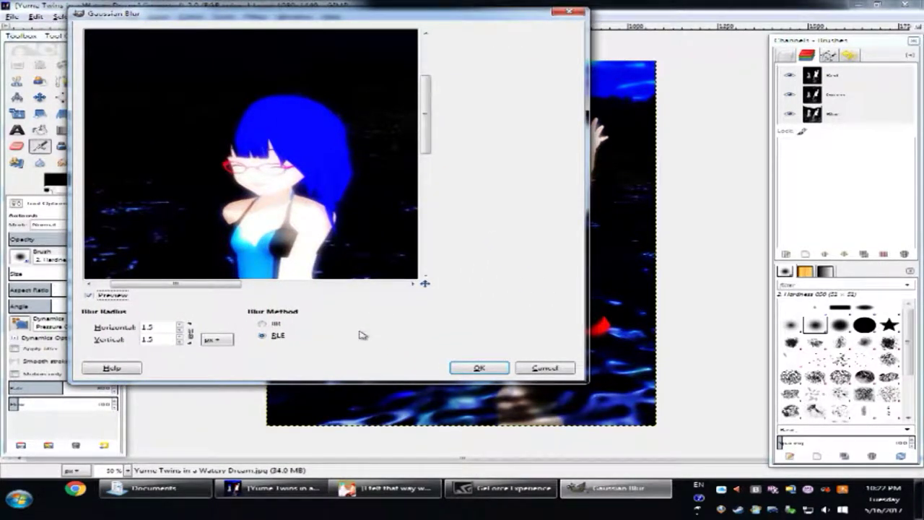
{"action": "left_click", "coordinate": [179, 324]}
{"action": "type", "text": "2"}
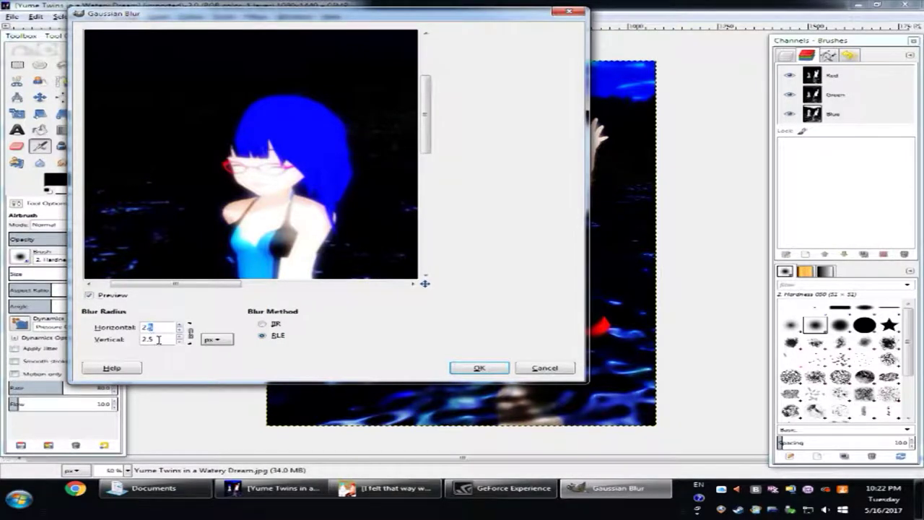
{"action": "left_click", "coordinate": [476, 368]}
{"action": "left_click", "coordinate": [253, 17]}
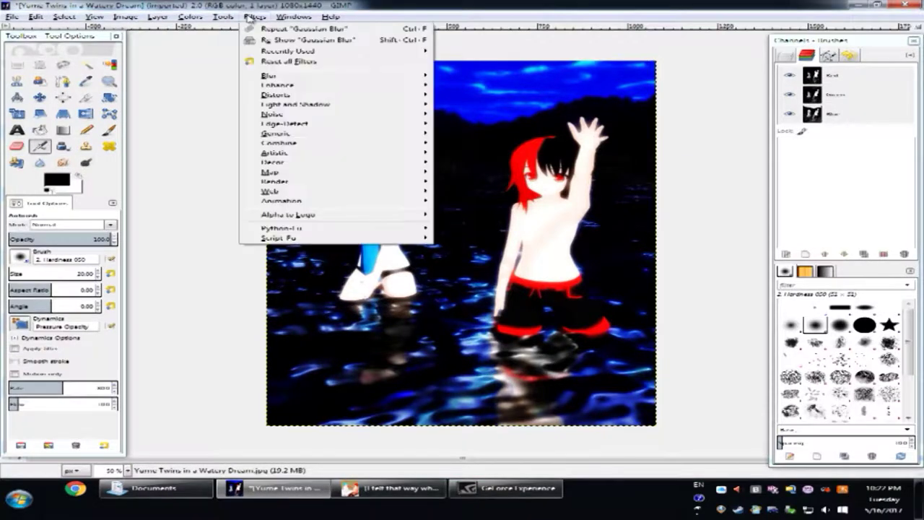
{"action": "mouse_move", "coordinate": [278, 84]}
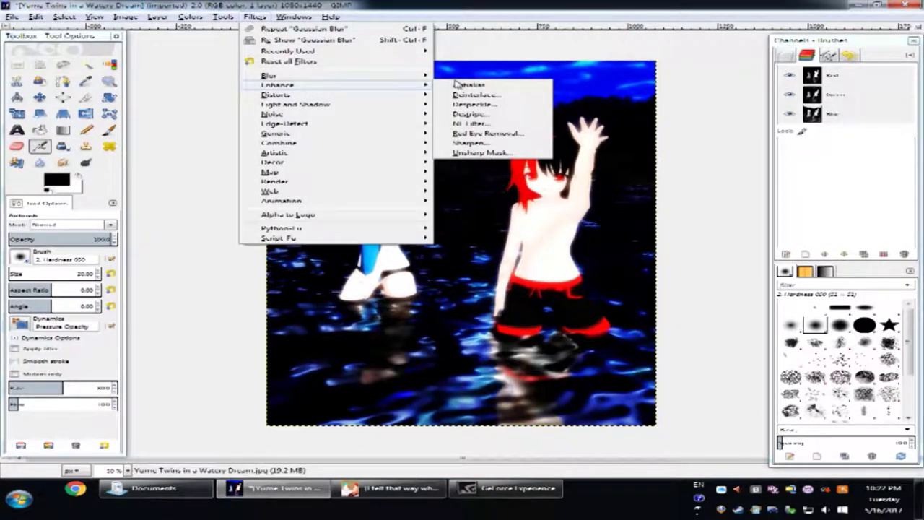
Antialias the render, then apply Sharpen with sharpness raised to about 70.
{"action": "left_click", "coordinate": [464, 85]}
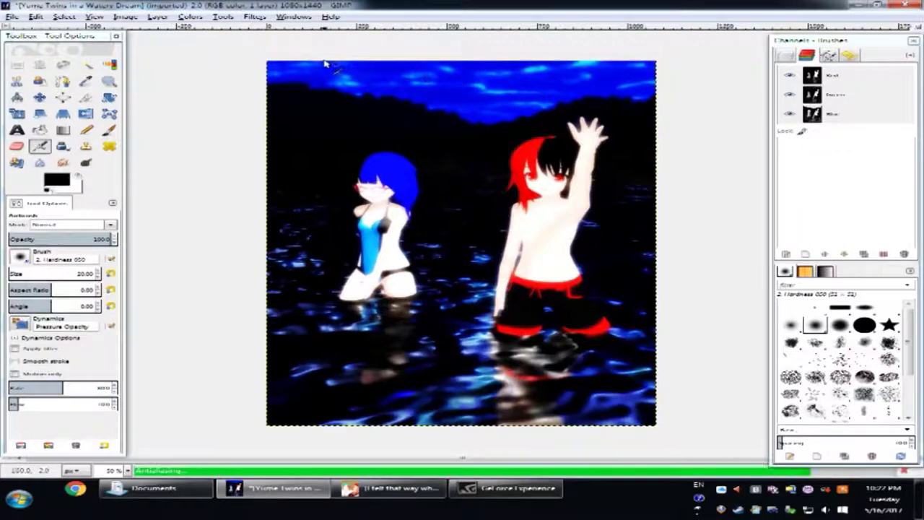
{"action": "left_click", "coordinate": [254, 17]}
{"action": "mouse_move", "coordinate": [277, 86]}
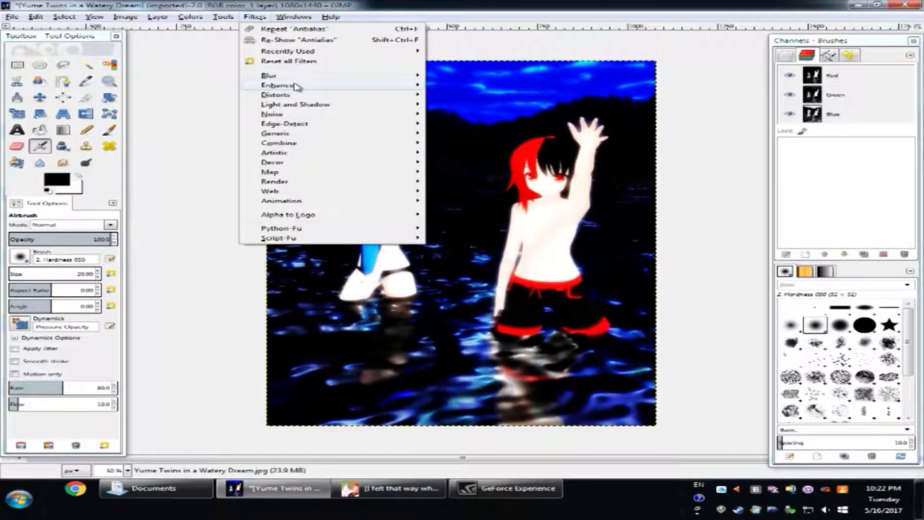
{"action": "left_click", "coordinate": [469, 143]}
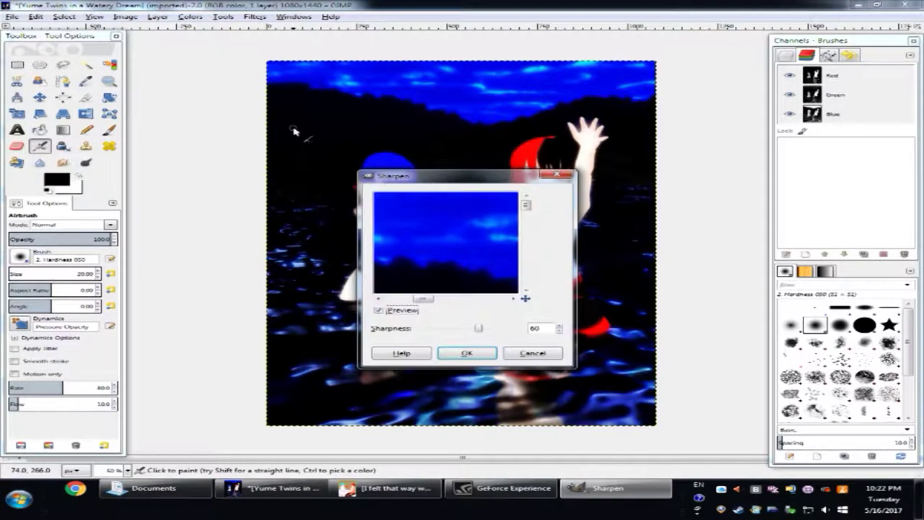
{"action": "left_click_drag", "start_coordinate": [368, 168], "coordinate": [79, 18]}
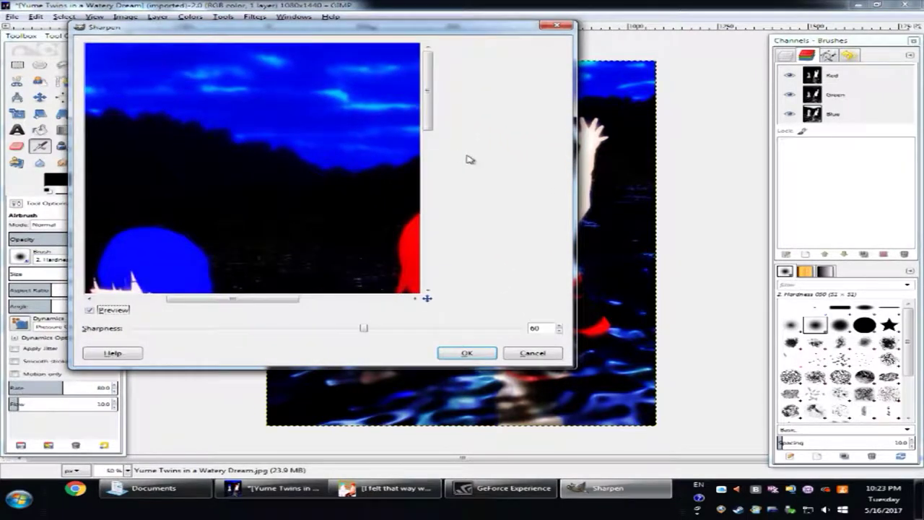
{"action": "left_click_drag", "start_coordinate": [429, 126], "coordinate": [440, 177]}
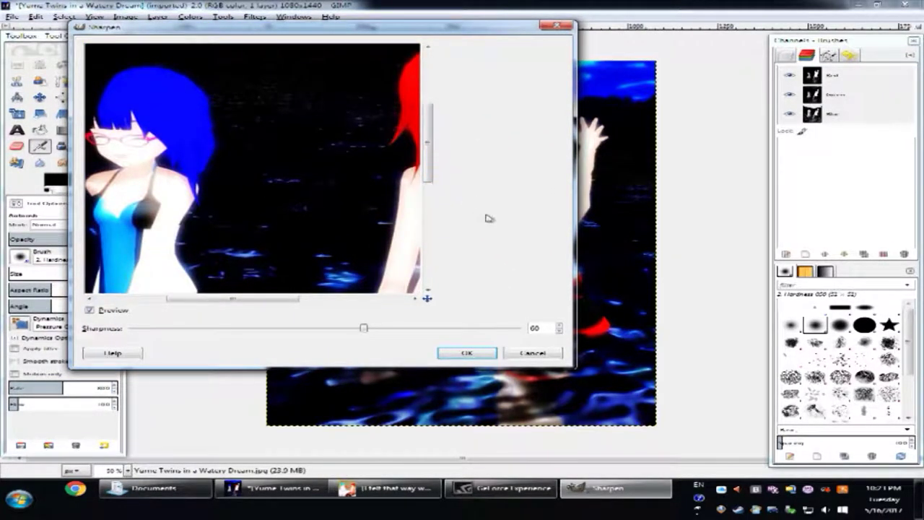
{"action": "left_click", "coordinate": [559, 325]}
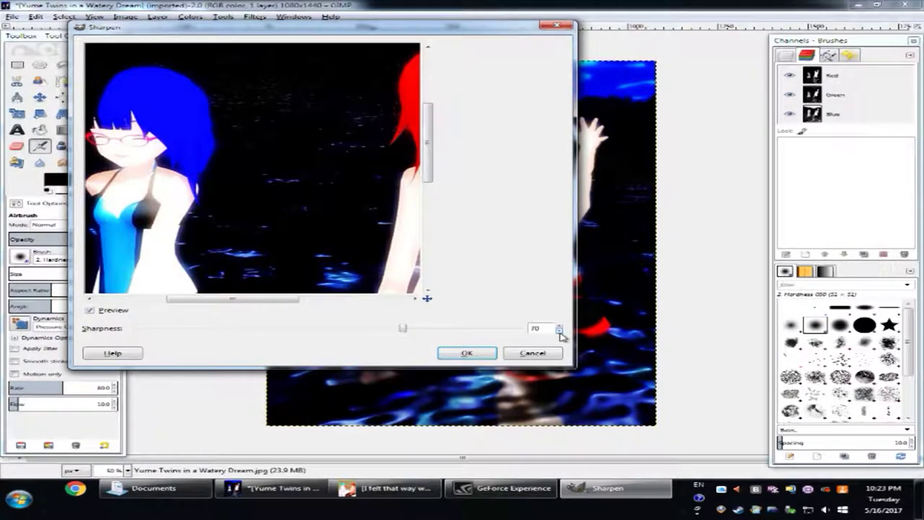
{"action": "left_click", "coordinate": [472, 353]}
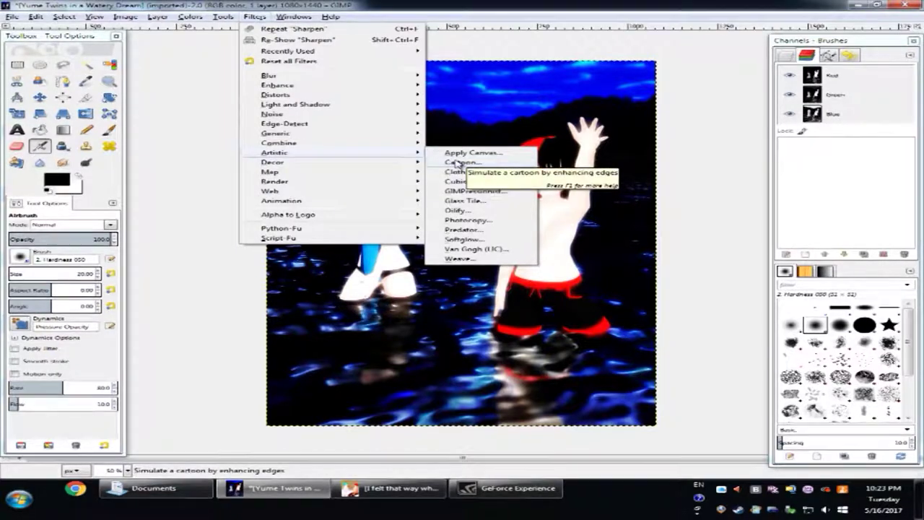
Apply the Cartoon filter with a larger mask radius and percent black raised to 0.700.
{"action": "left_click", "coordinate": [456, 163]}
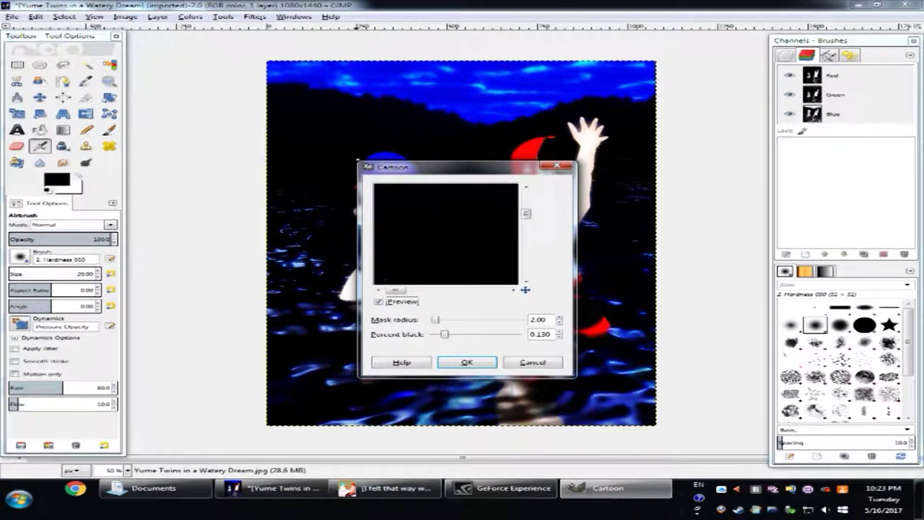
{"action": "mouse_move", "coordinate": [360, 165]}
{"action": "left_mouse_down"}
{"action": "mouse_move", "coordinate": [224, 85]}
{"action": "mouse_move", "coordinate": [59, 11]}
{"action": "left_mouse_up"}
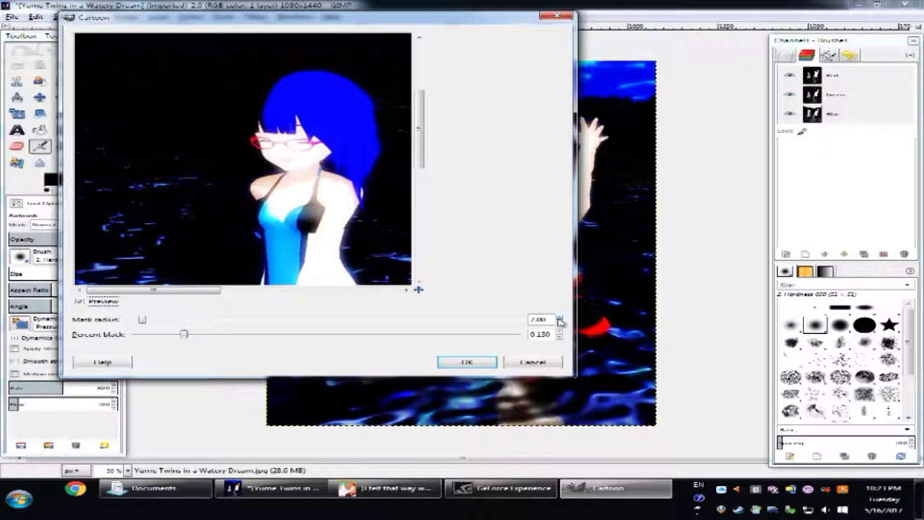
{"action": "left_click", "coordinate": [560, 318]}
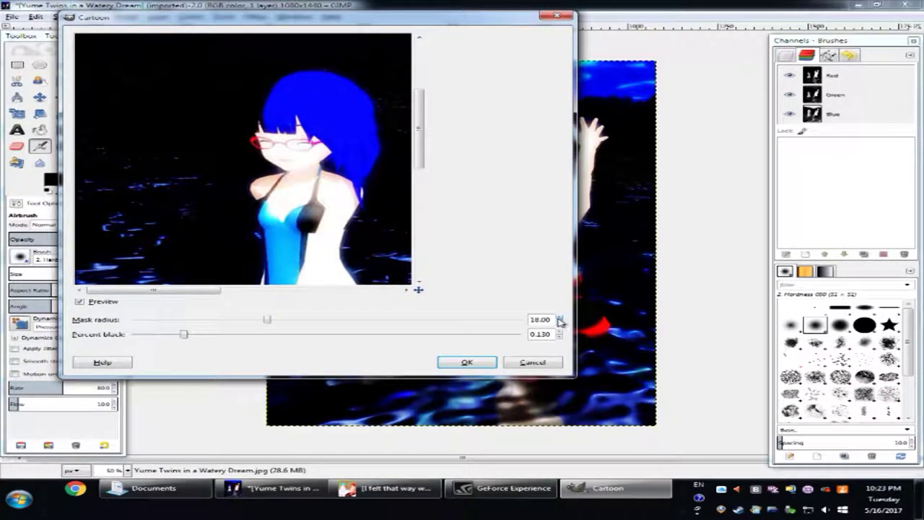
{"action": "left_click", "coordinate": [560, 331]}
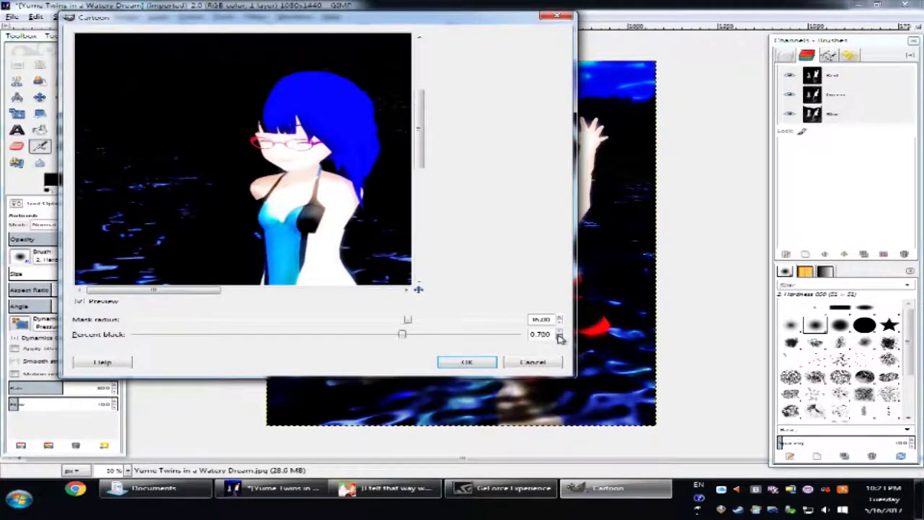
{"action": "left_click", "coordinate": [465, 363]}
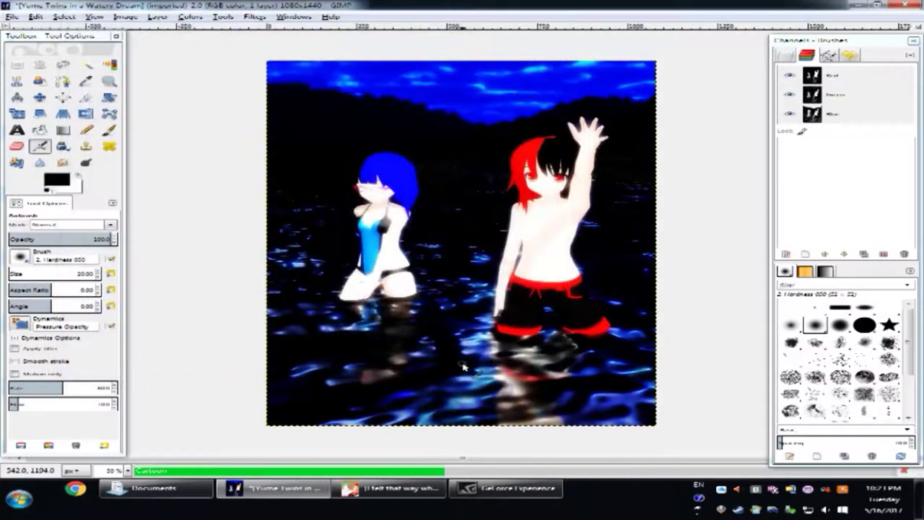
{"action": "left_click", "coordinate": [249, 20]}
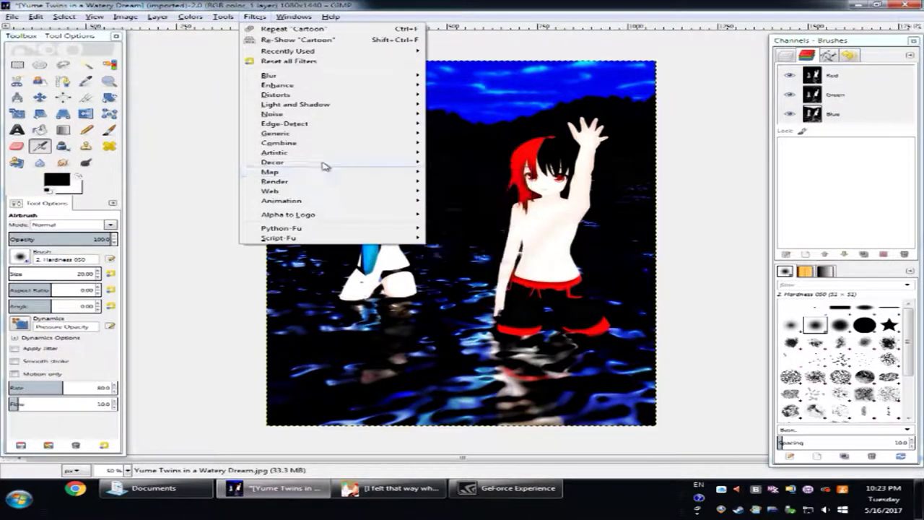
{"action": "mouse_move", "coordinate": [274, 152]}
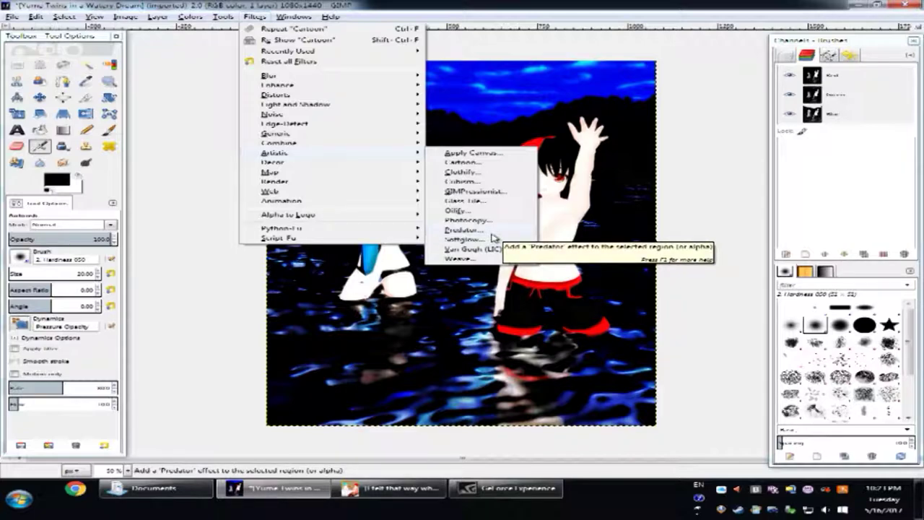
Apply Softglow with brightness lowered from 0.75 to about 0.34.
{"action": "left_click", "coordinate": [493, 240]}
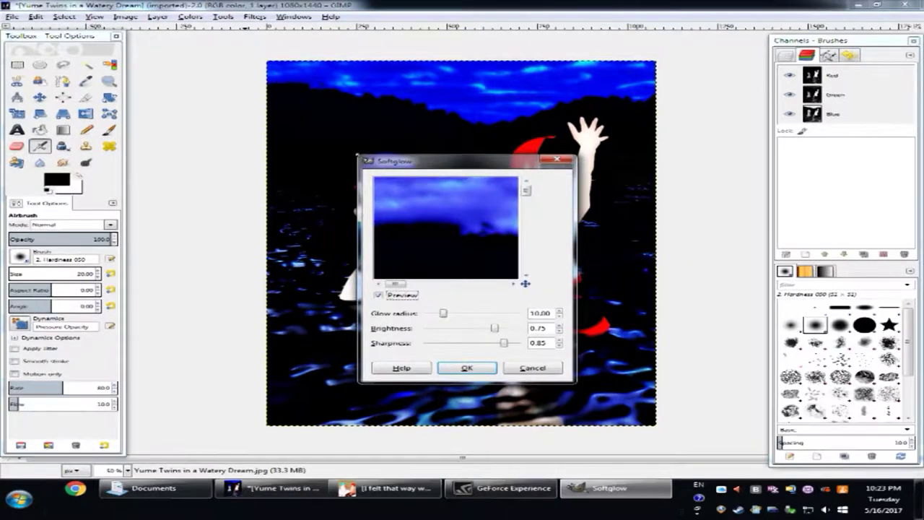
{"action": "left_click_drag", "start_coordinate": [417, 80], "coordinate": [427, 137]}
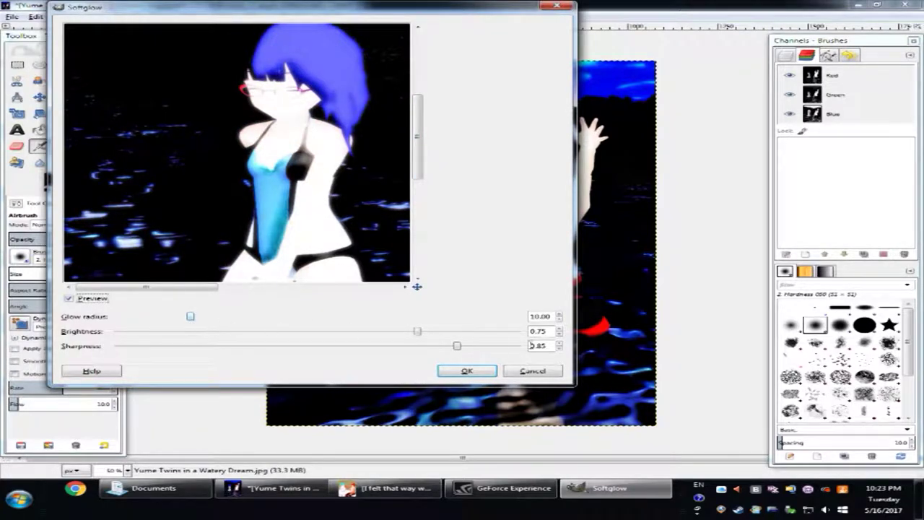
{"action": "left_click", "coordinate": [560, 335]}
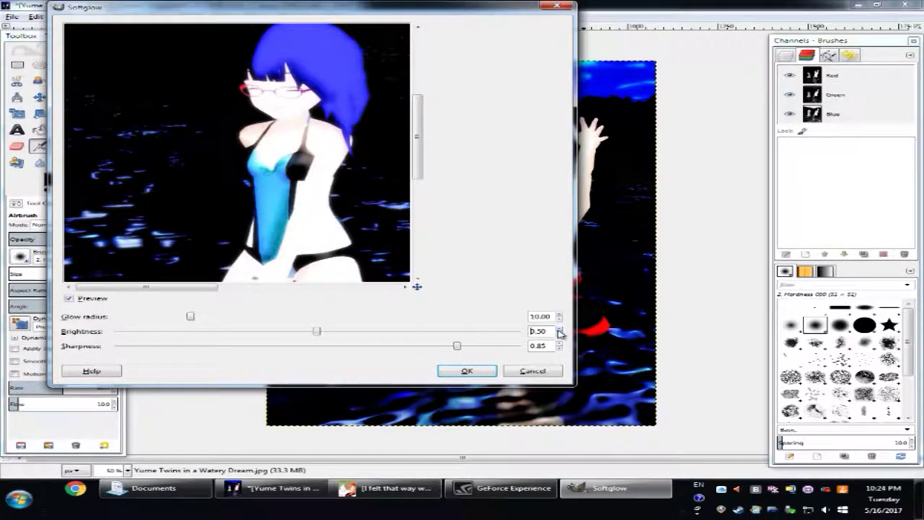
{"action": "left_click", "coordinate": [559, 334]}
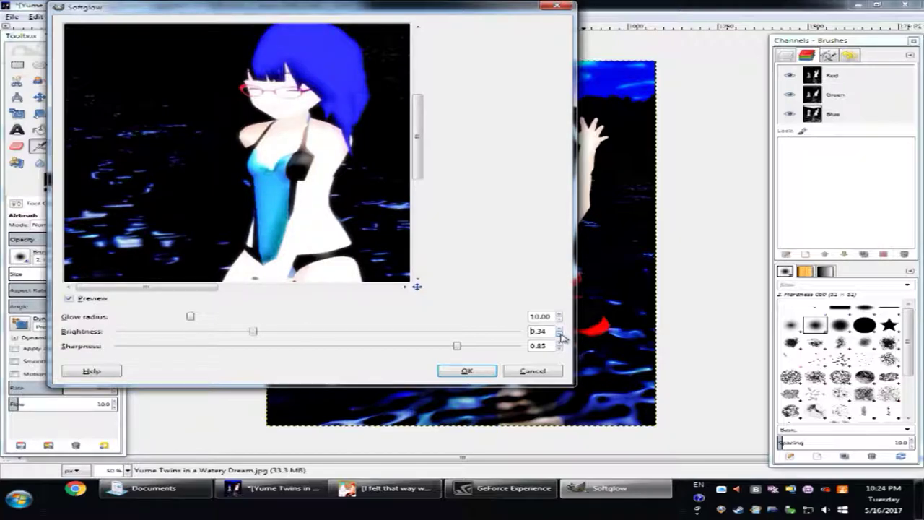
{"action": "left_click", "coordinate": [483, 373]}
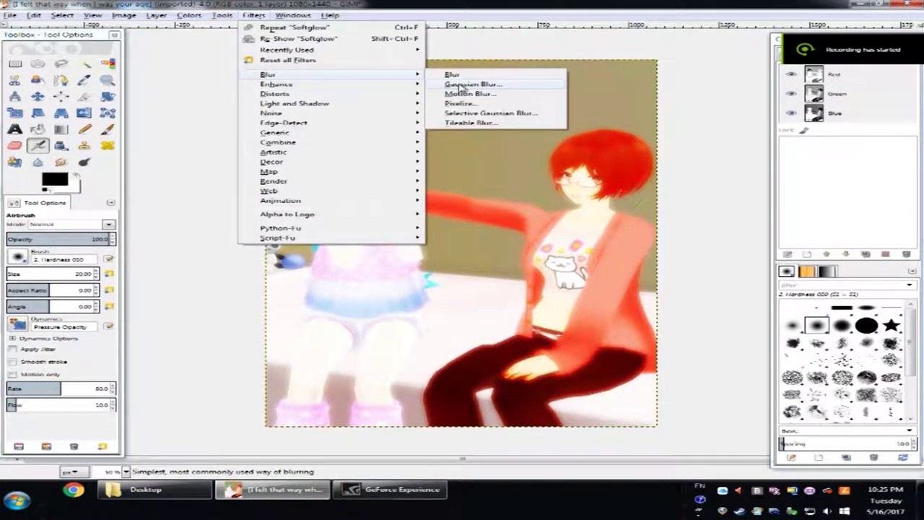
Apply a Gaussian blur to the two-character render, entering 1 as the radius.
{"action": "left_click", "coordinate": [460, 85]}
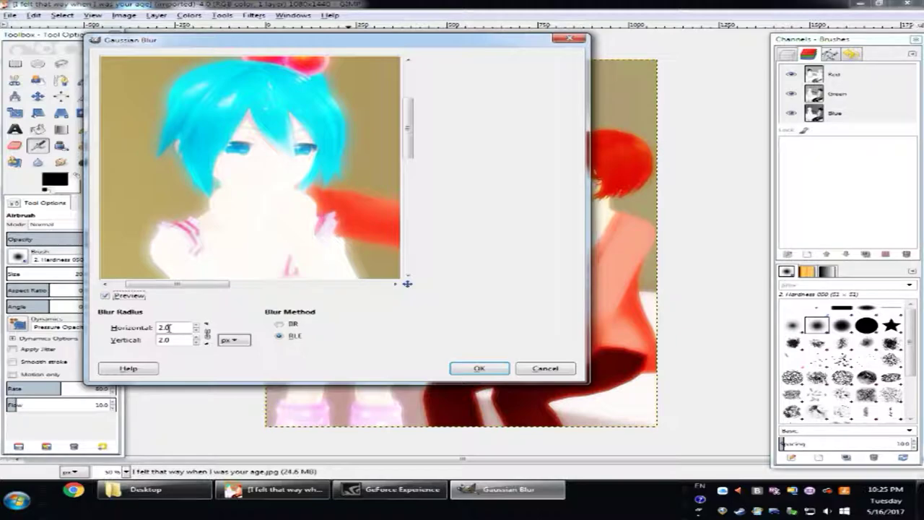
{"action": "type", "text": "1.5"}
{"action": "left_click", "coordinate": [476, 369]}
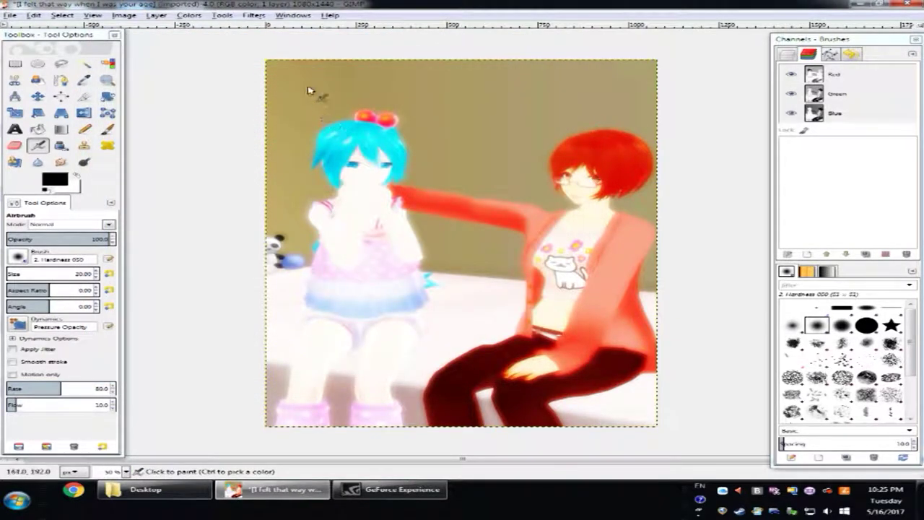
Antialias the image and sharpen it with sharpness 73.
{"action": "key", "text": "alt+r"}
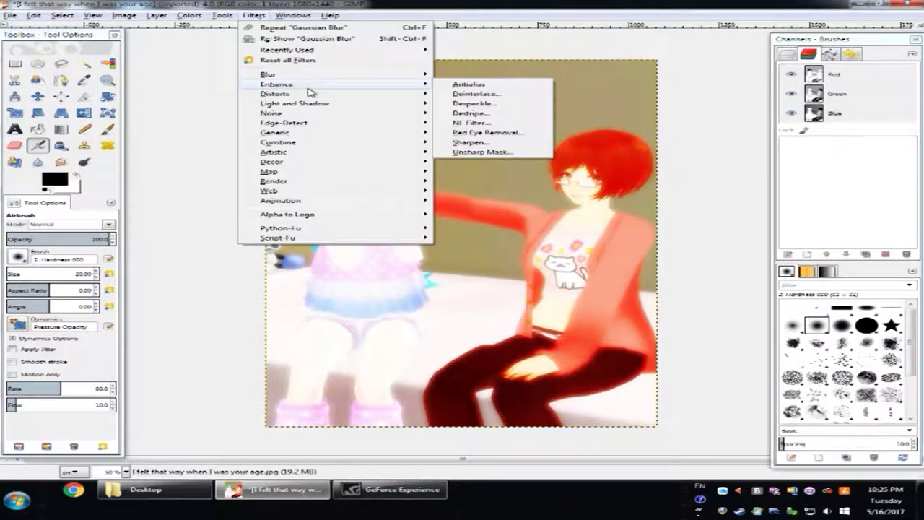
{"action": "left_click", "coordinate": [462, 85]}
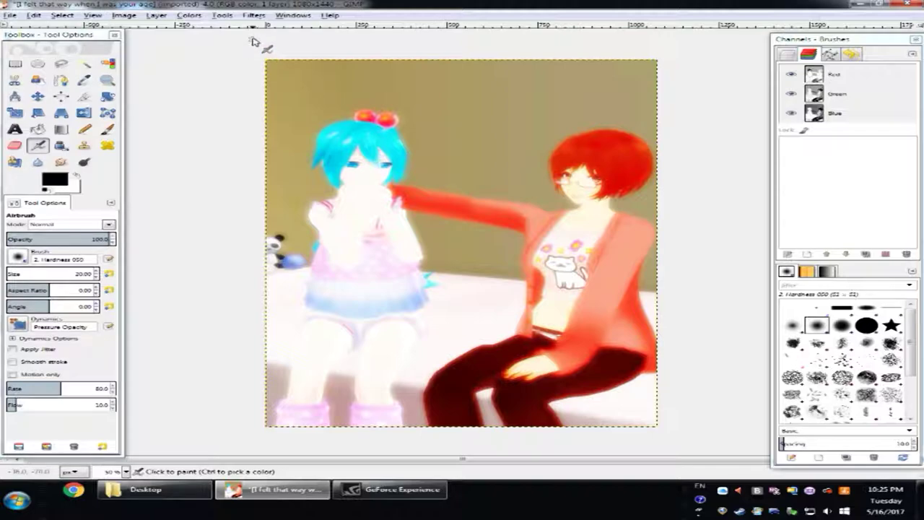
{"action": "left_click", "coordinate": [253, 15]}
{"action": "mouse_move", "coordinate": [276, 84]}
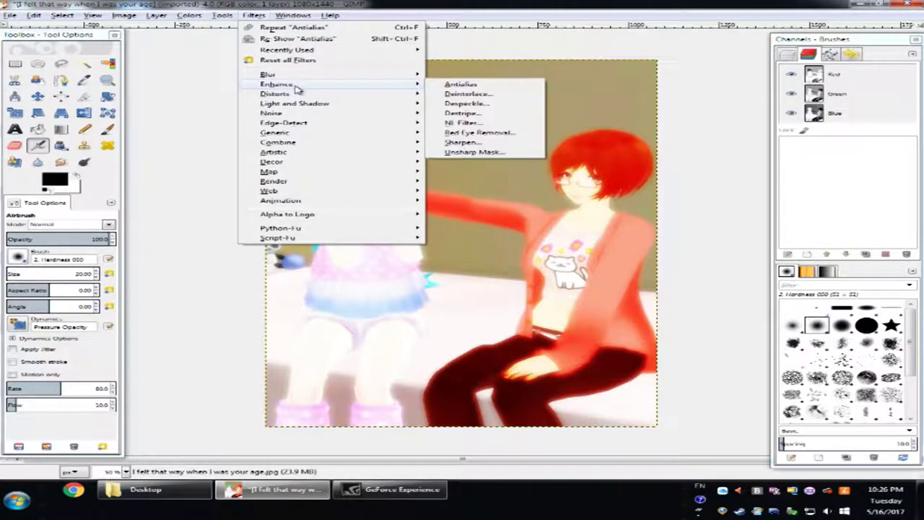
{"action": "left_click", "coordinate": [463, 143]}
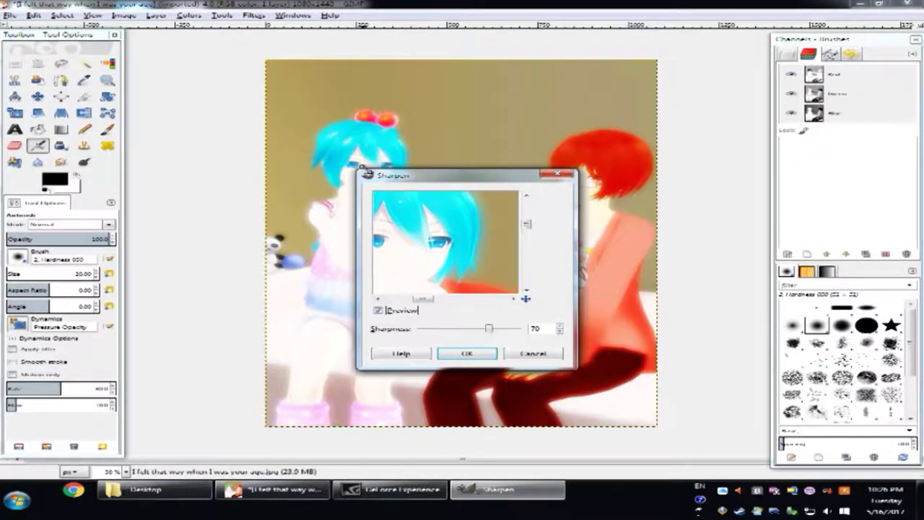
{"action": "left_click_drag", "start_coordinate": [360, 170], "coordinate": [130, 42]}
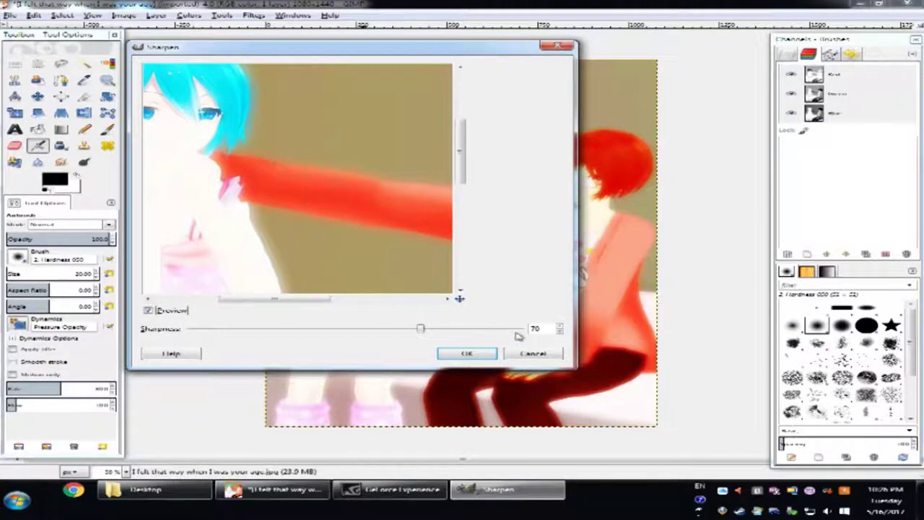
{"action": "left_click", "coordinate": [560, 325]}
{"action": "left_click", "coordinate": [560, 326]}
{"action": "left_click", "coordinate": [560, 325]}
{"action": "left_click", "coordinate": [466, 353]}
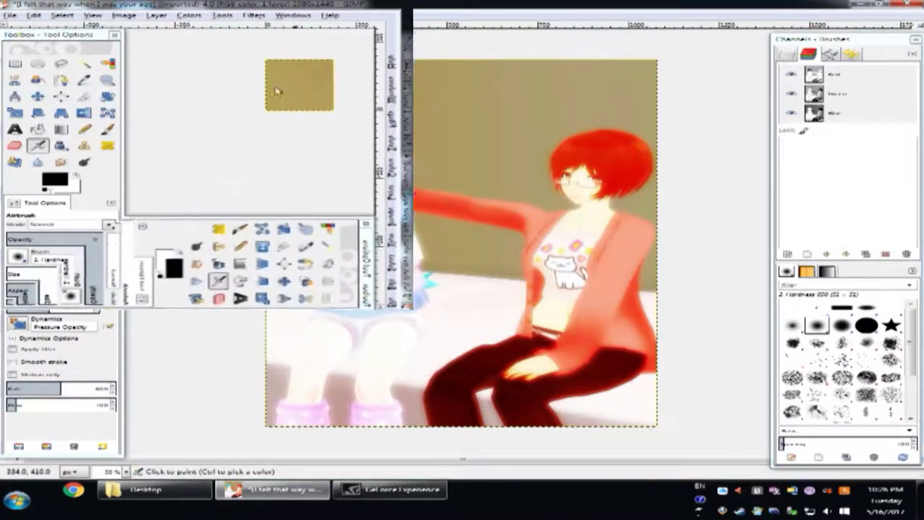
{"action": "left_click", "coordinate": [253, 15]}
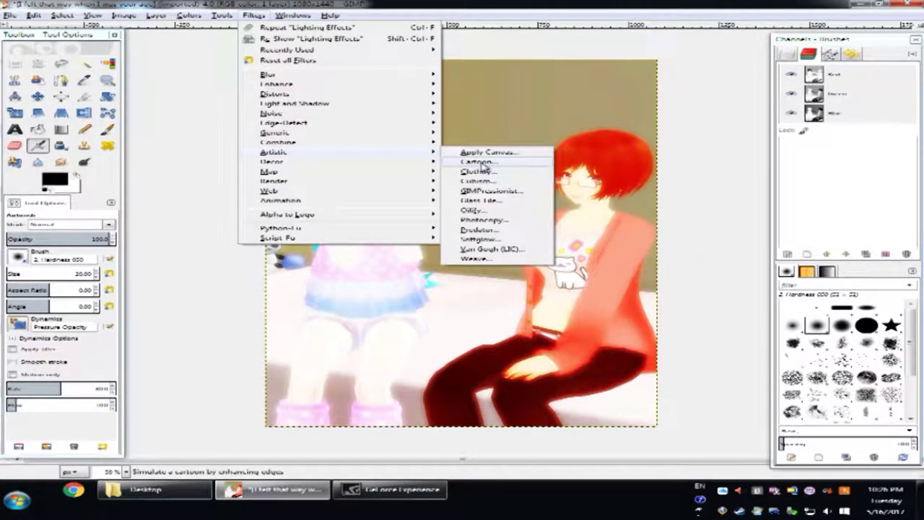
Apply the Cartoon filter with mask radius about 2.25 and percent black 0.100.
{"action": "left_click", "coordinate": [476, 162]}
{"action": "mouse_move", "coordinate": [357, 158]}
{"action": "left_mouse_down"}
{"action": "mouse_move", "coordinate": [134, 31]}
{"action": "mouse_move", "coordinate": [65, 10]}
{"action": "left_mouse_up"}
{"action": "left_click_drag", "start_coordinate": [405, 335], "coordinate": [211, 334]}
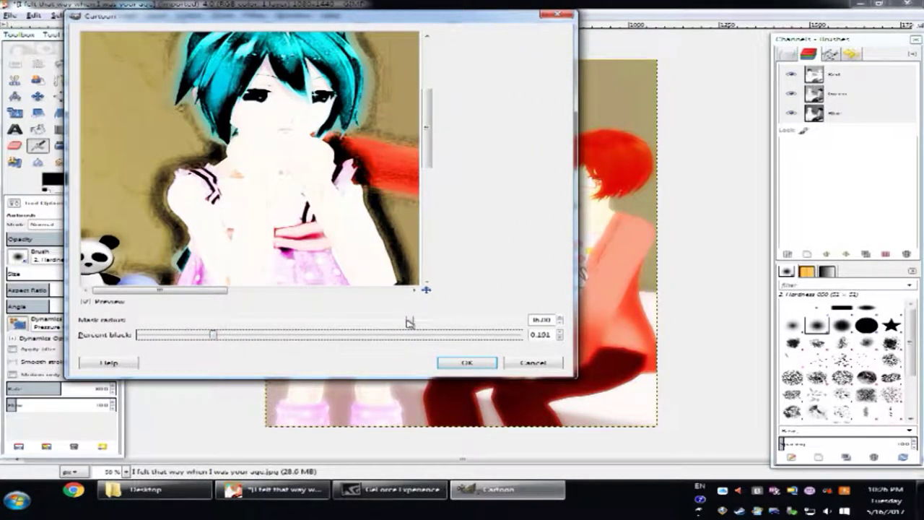
{"action": "left_click_drag", "start_coordinate": [409, 321], "coordinate": [207, 320]}
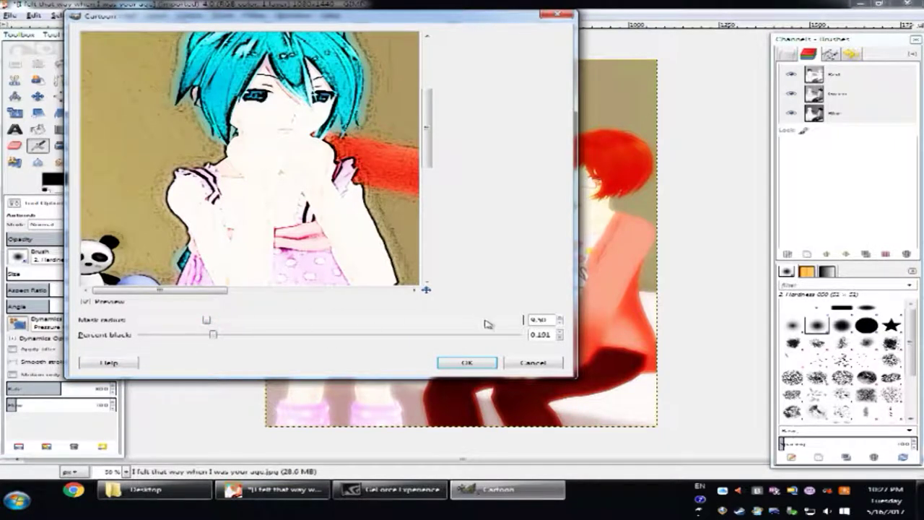
{"action": "left_click", "coordinate": [560, 323]}
{"action": "left_click", "coordinate": [561, 337]}
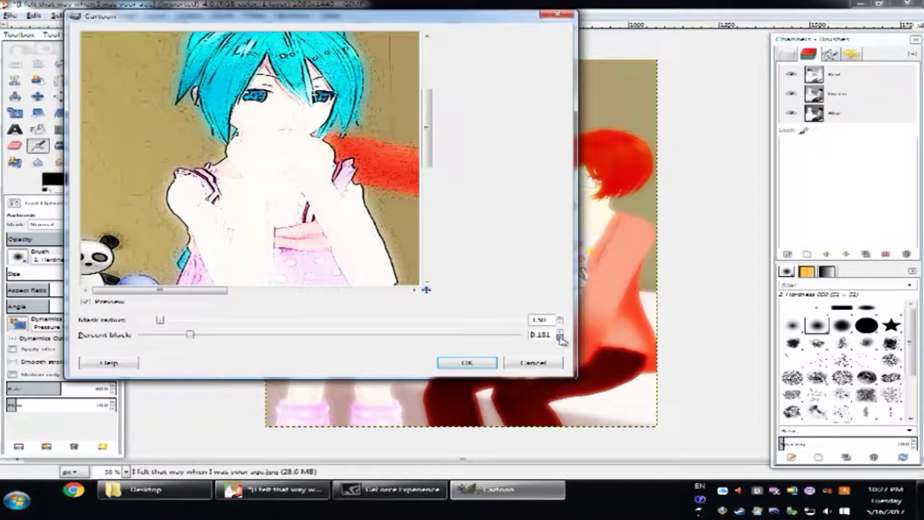
{"action": "left_click", "coordinate": [561, 331]}
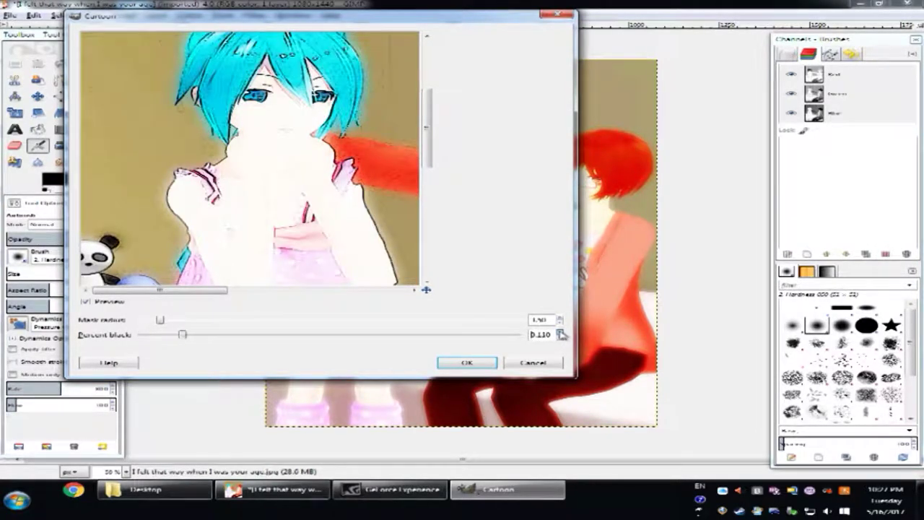
{"action": "left_click", "coordinate": [561, 337]}
{"action": "left_click", "coordinate": [560, 322]}
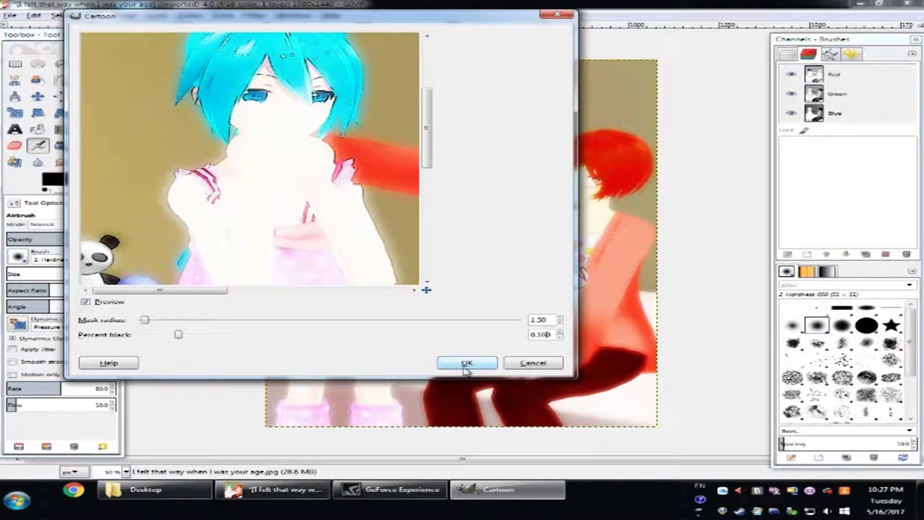
{"action": "left_click", "coordinate": [560, 318]}
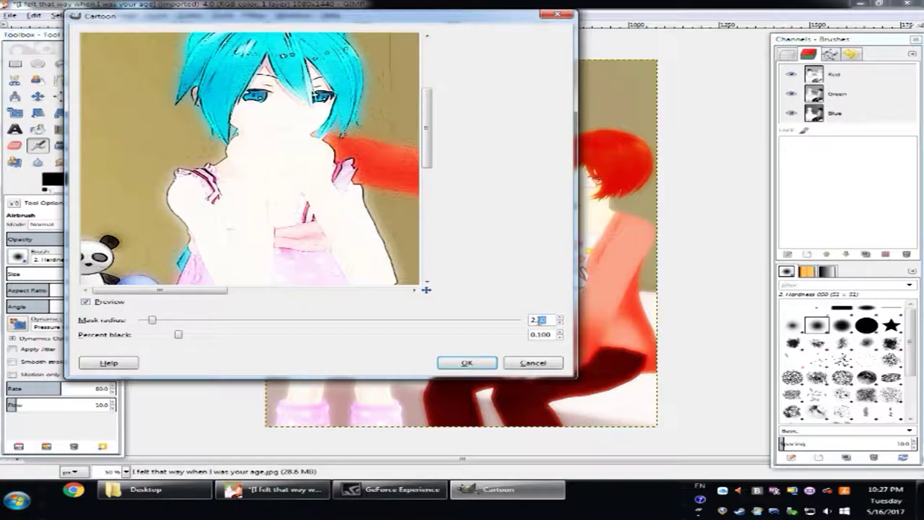
{"action": "left_click", "coordinate": [477, 364]}
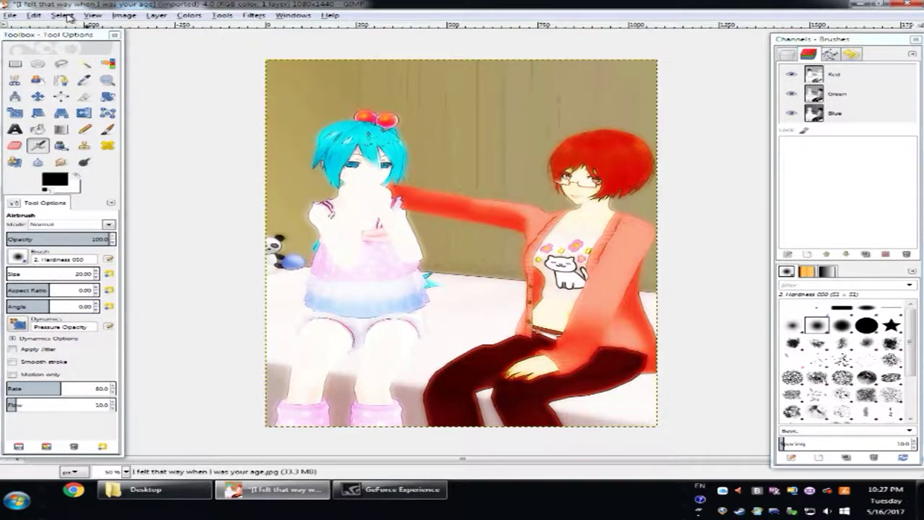
Add a 12 px yellow border around the image, enlarging it to 1104×1464.
{"action": "left_click", "coordinate": [244, 15]}
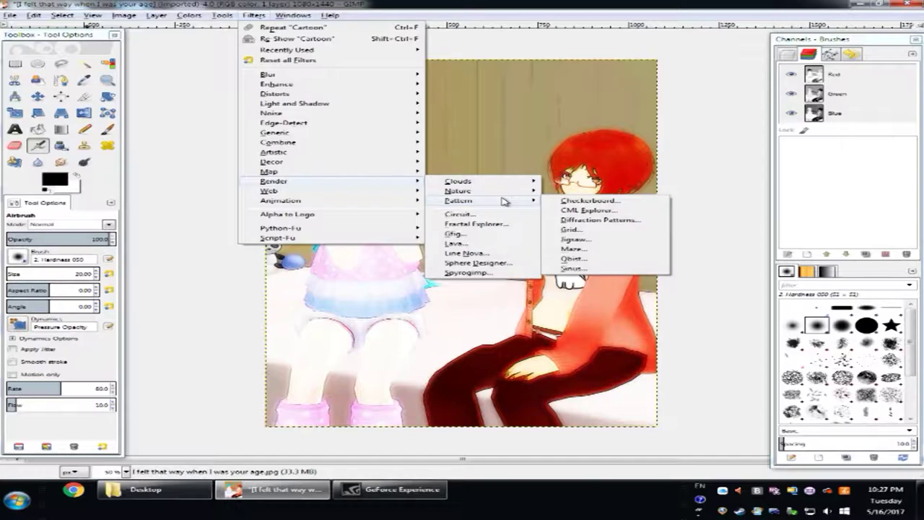
{"action": "mouse_move", "coordinate": [271, 161]}
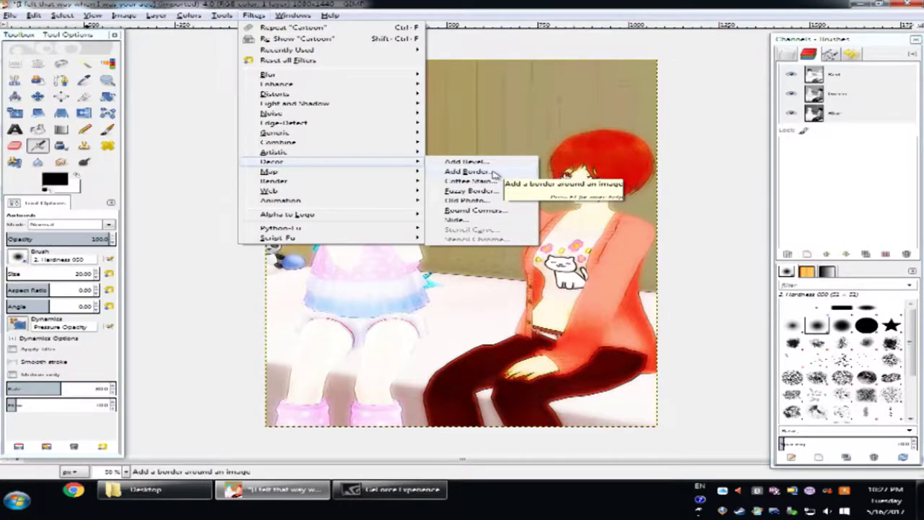
{"action": "left_click", "coordinate": [493, 173]}
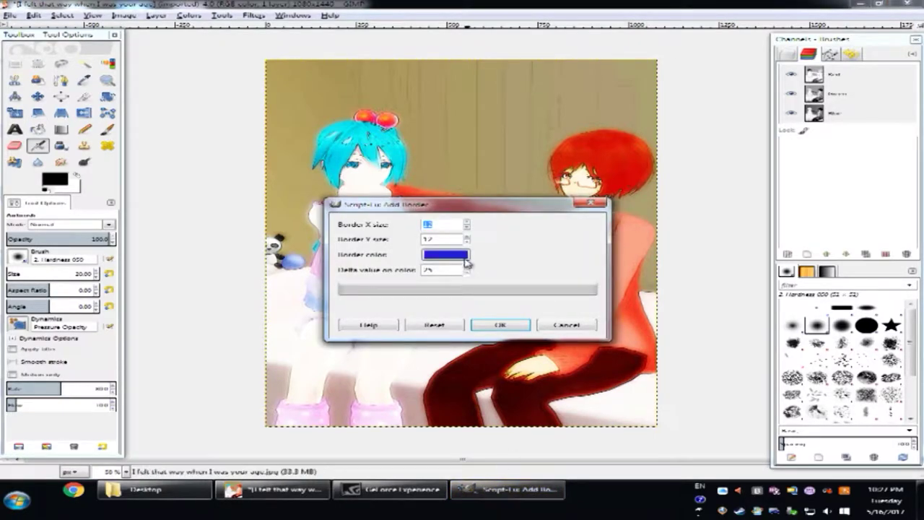
{"action": "left_click", "coordinate": [457, 255]}
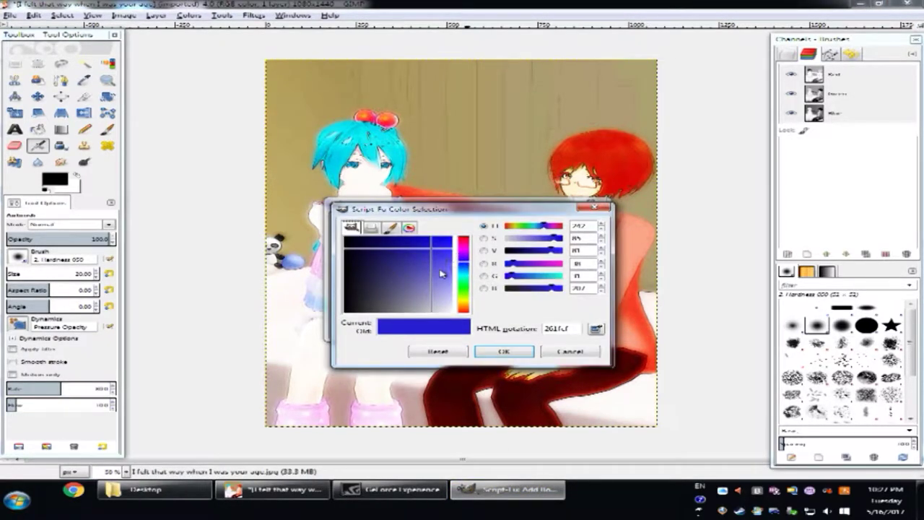
{"action": "left_click_drag", "start_coordinate": [466, 278], "coordinate": [467, 300]}
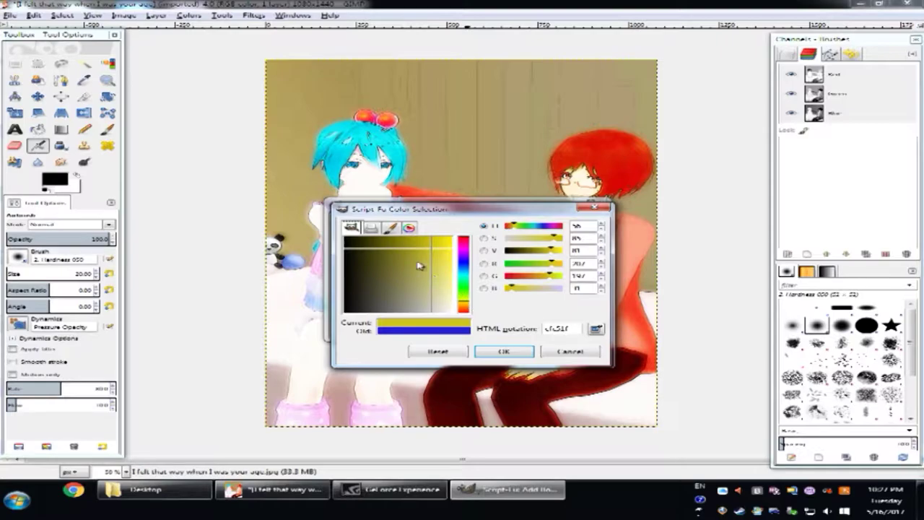
{"action": "mouse_move", "coordinate": [419, 263]}
{"action": "left_mouse_down"}
{"action": "mouse_move", "coordinate": [444, 257]}
{"action": "mouse_move", "coordinate": [441, 264]}
{"action": "left_mouse_up"}
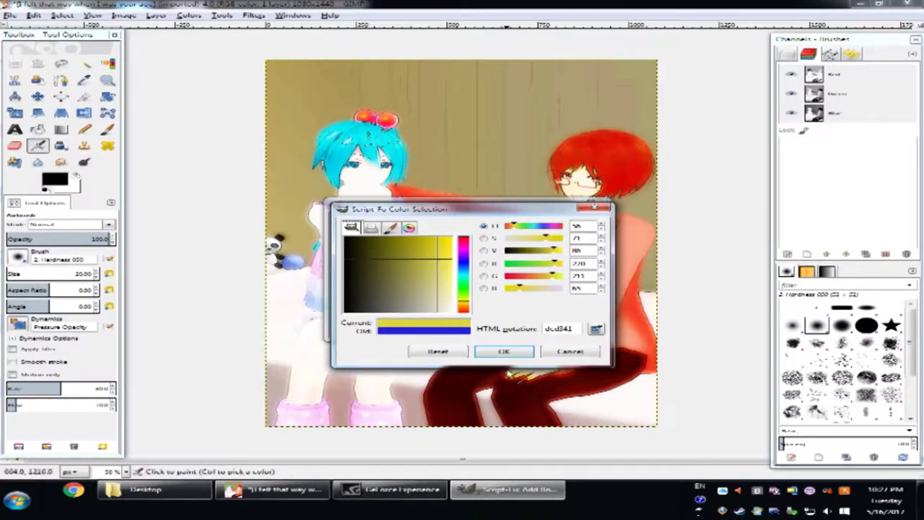
{"action": "left_click", "coordinate": [509, 352]}
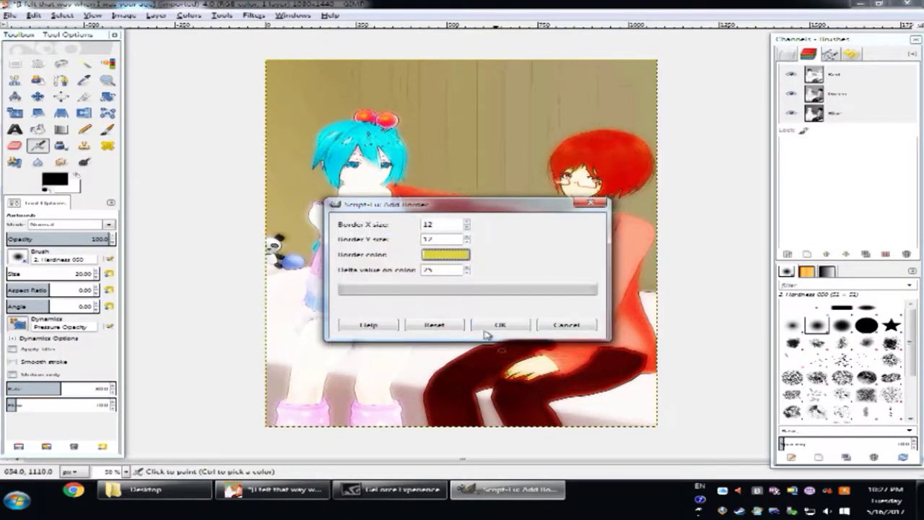
{"action": "left_click", "coordinate": [468, 269]}
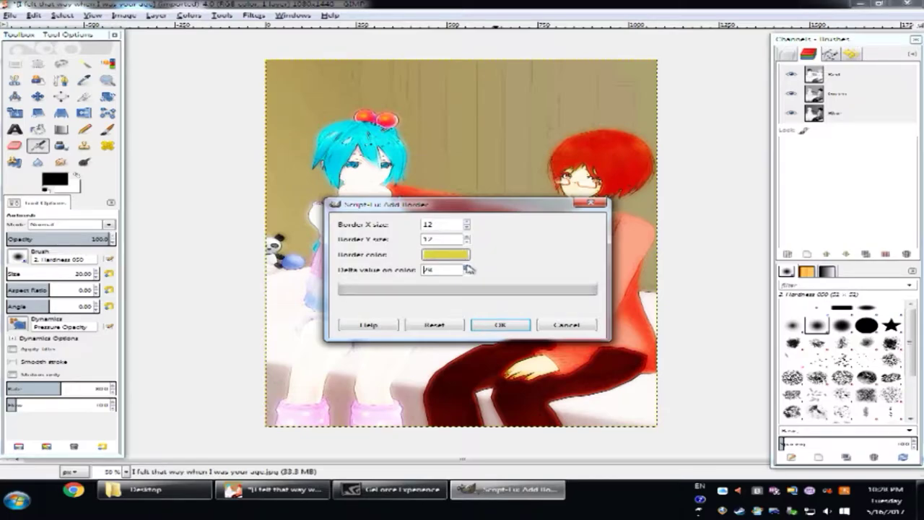
{"action": "left_click", "coordinate": [497, 324]}
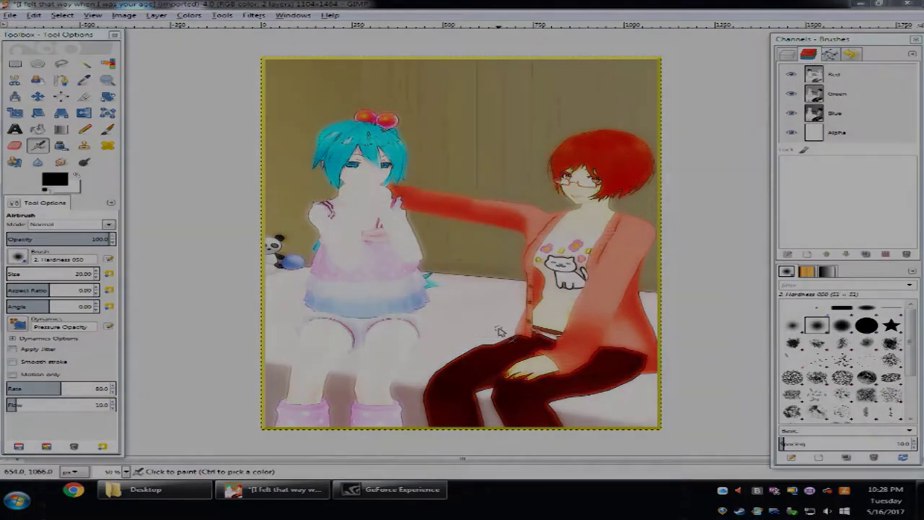